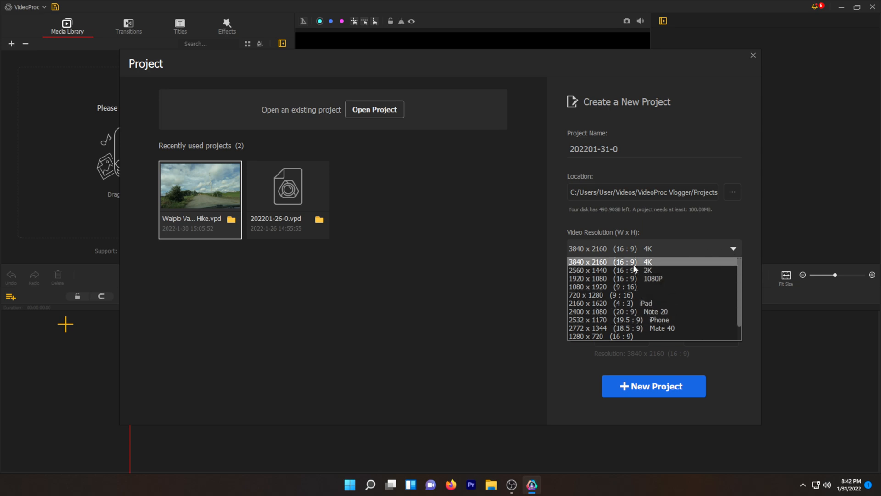
# Step: Create a new project with 3840 x 2160 (16:9) 4K resolution and a frame rate of 30 FPS
pyautogui.click(634, 264)
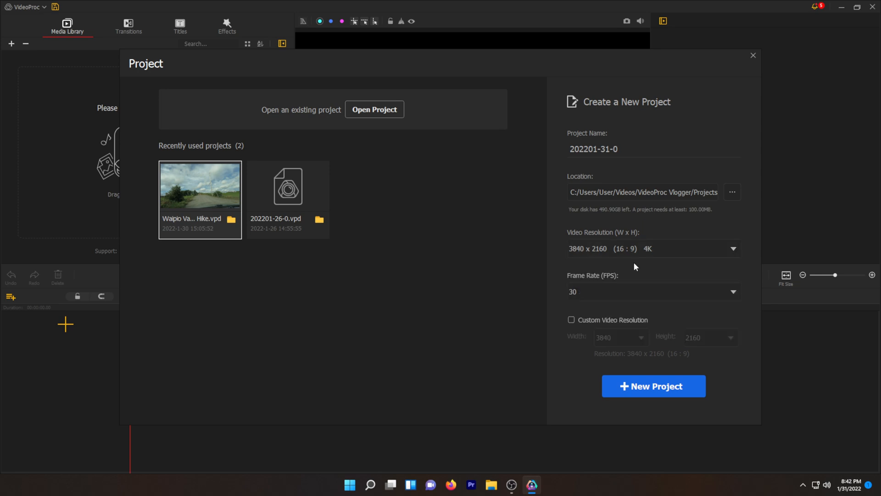
pyautogui.click(634, 288)
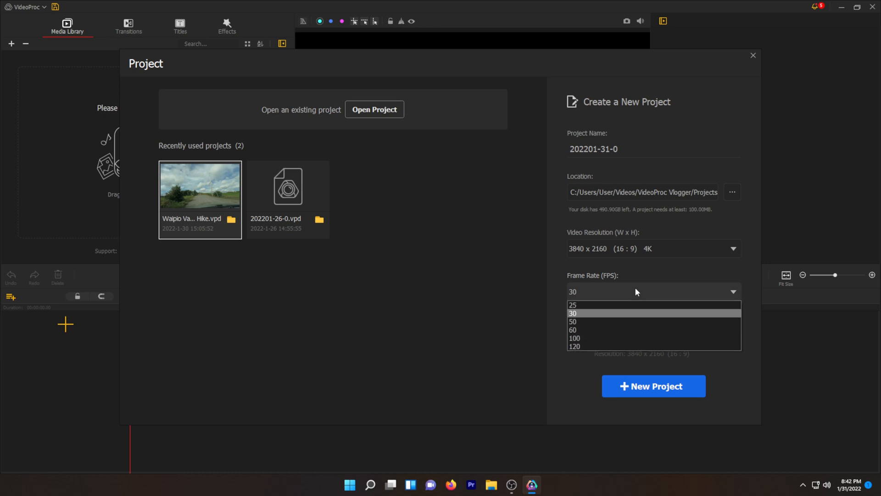
pyautogui.click(583, 314)
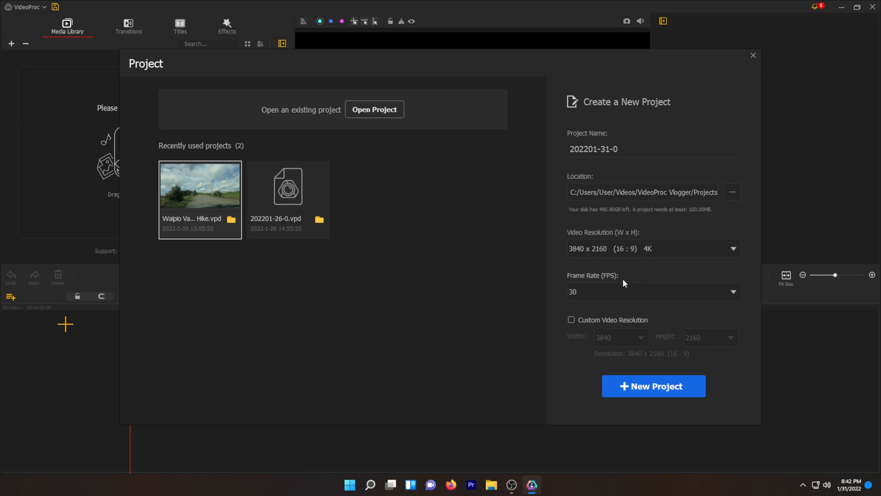
pyautogui.click(654, 386)
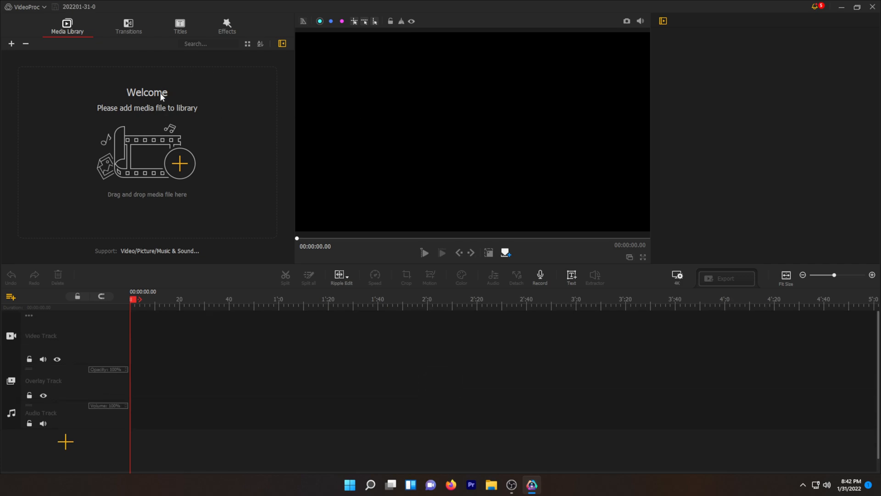
# Step: Browse the built-in user guide's topics, from getting started and quick workflows through transitions, effects, color and audio editing
pyautogui.click(176, 169)
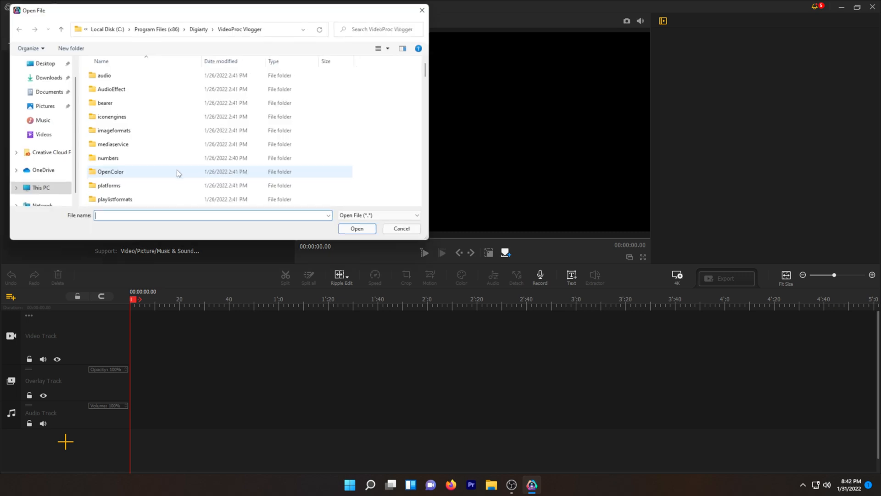
pyautogui.click(429, 7)
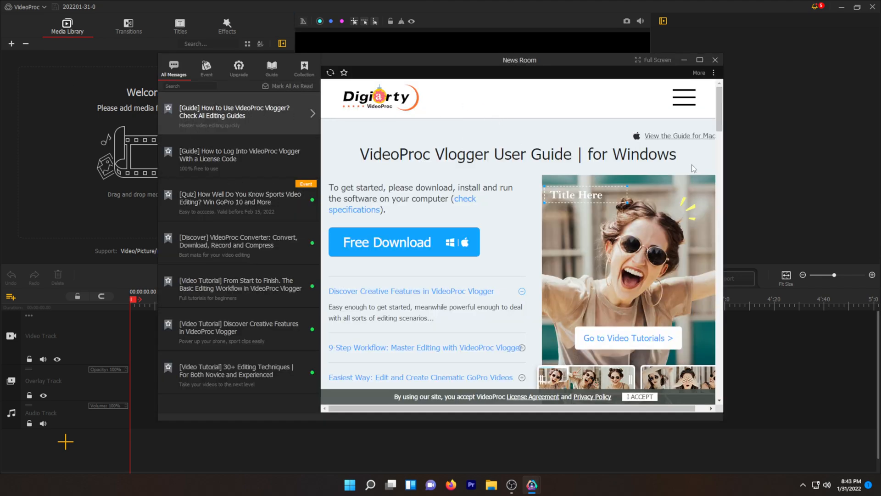
pyautogui.moveTo(719, 124); pyautogui.dragTo(734, 168)
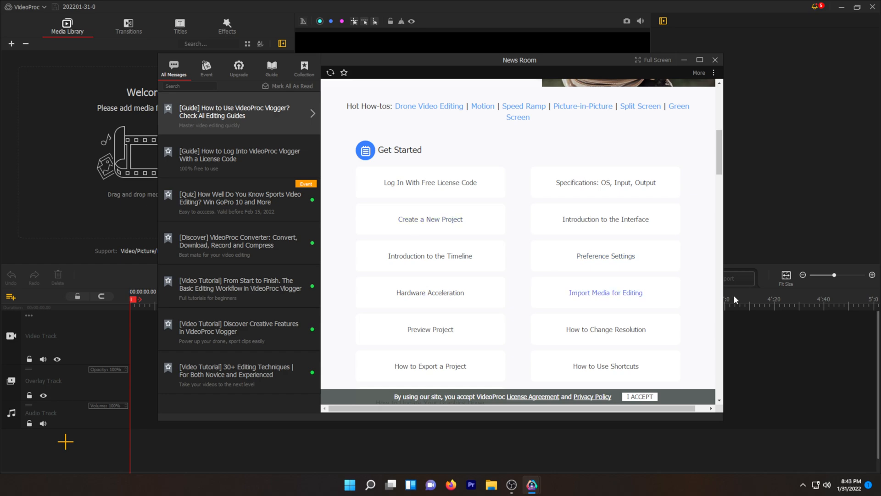
pyautogui.moveTo(719, 169); pyautogui.dragTo(719, 182)
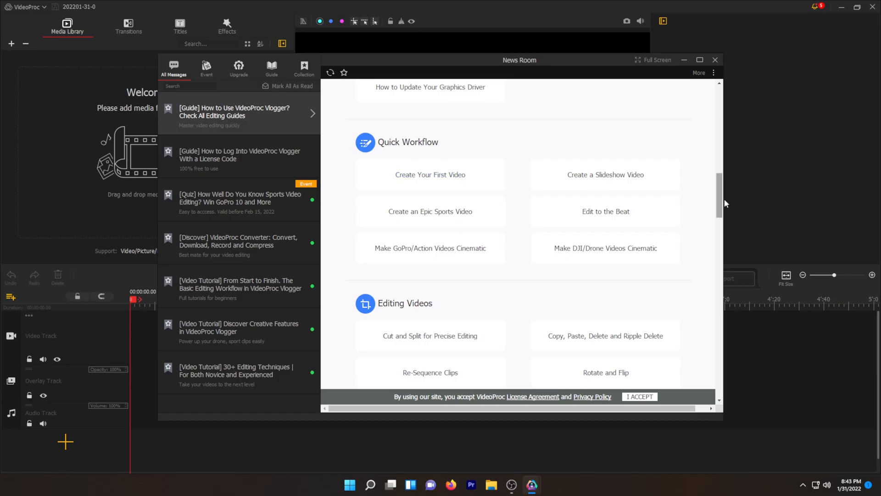
pyautogui.moveTo(721, 205); pyautogui.dragTo(721, 306)
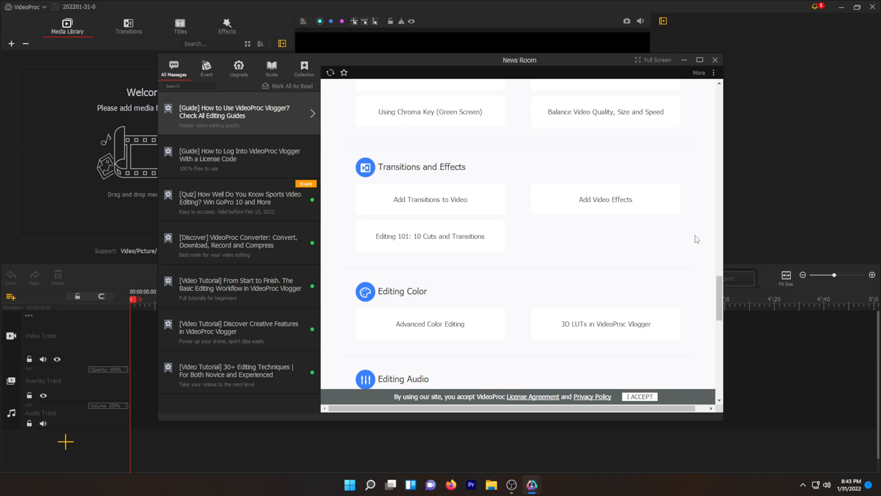
pyautogui.moveTo(720, 308); pyautogui.dragTo(720, 350)
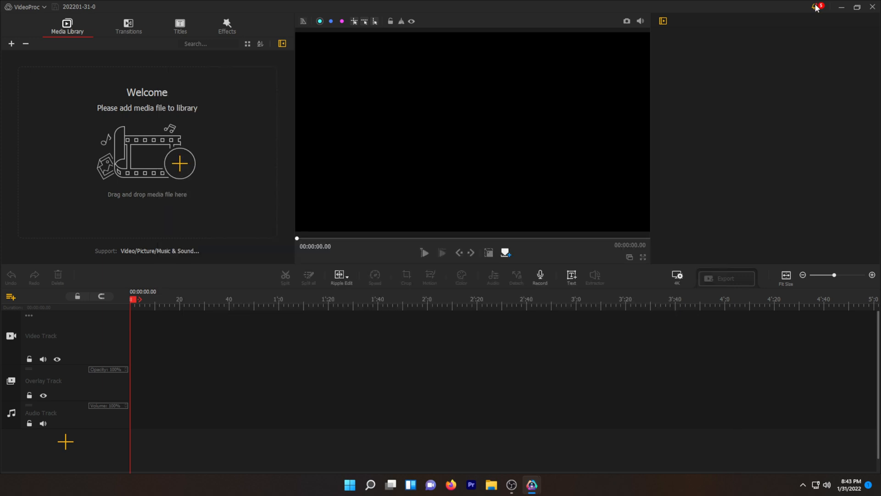
pyautogui.click(816, 8)
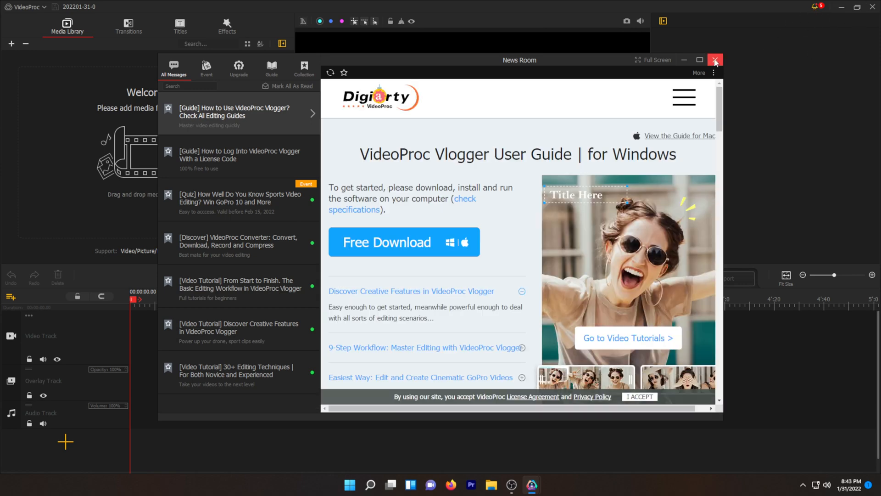
pyautogui.click(715, 60)
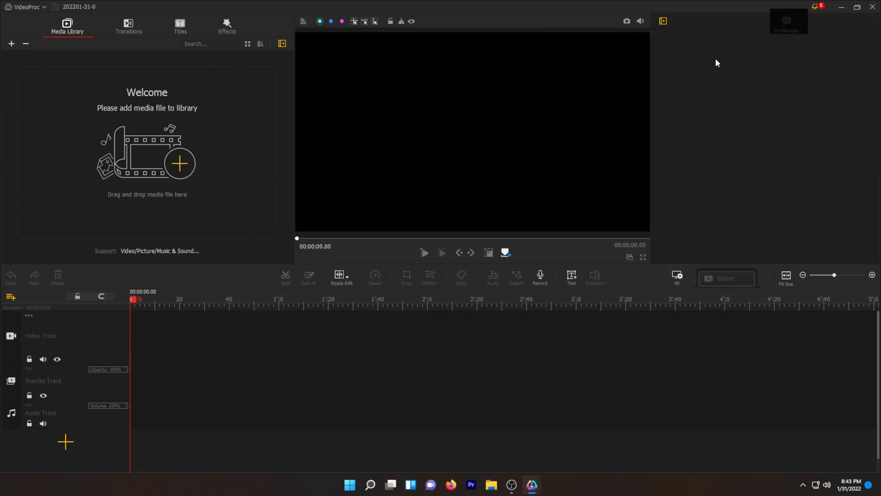
# Step: Browse the Videos folder for an existing project and choose the Fire Tower Hike folder under VideoProc Vlogger/Projects
pyautogui.click(24, 6)
pyautogui.click(32, 30)
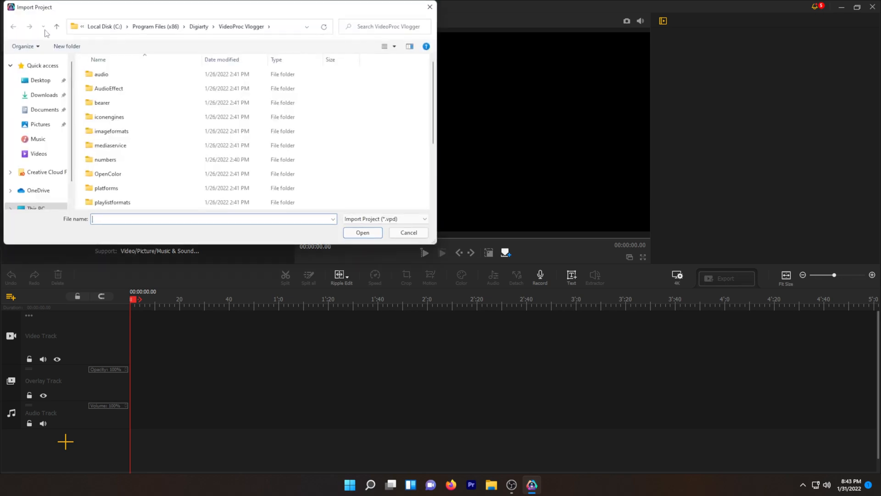
pyautogui.click(39, 154)
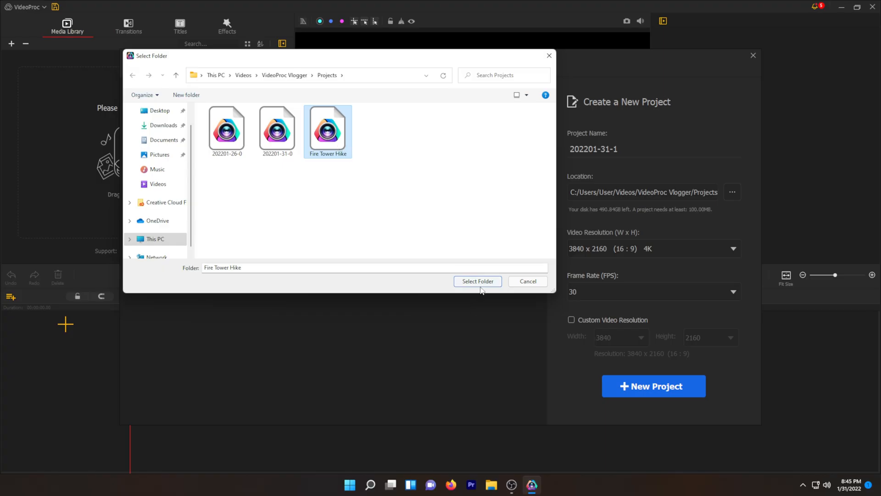
pyautogui.click(480, 282)
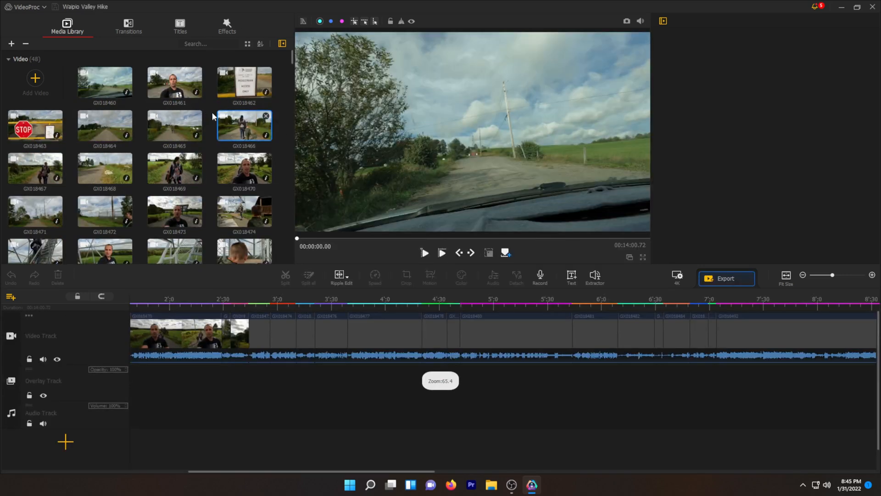
# Step: Add the Dreamy transition at the end of clip GX018461 on the video track and view its transition settings
pyautogui.moveTo(384, 303); pyautogui.dragTo(715, 319)
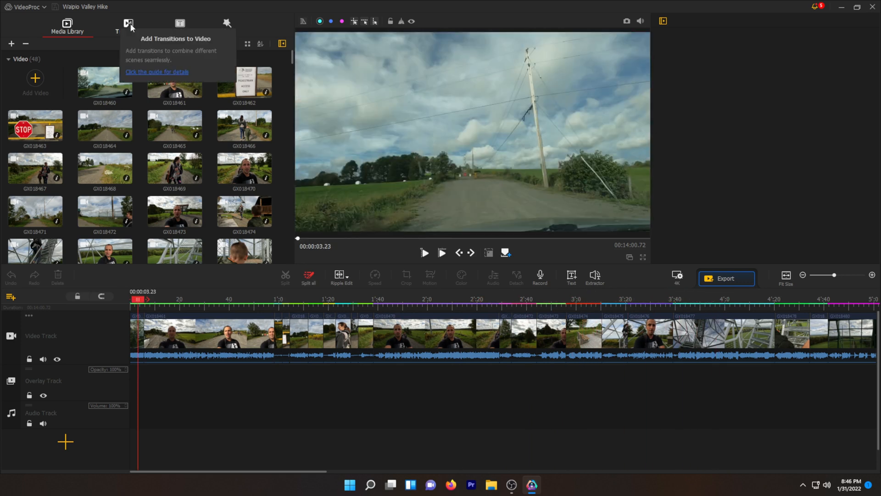
pyautogui.click(127, 27)
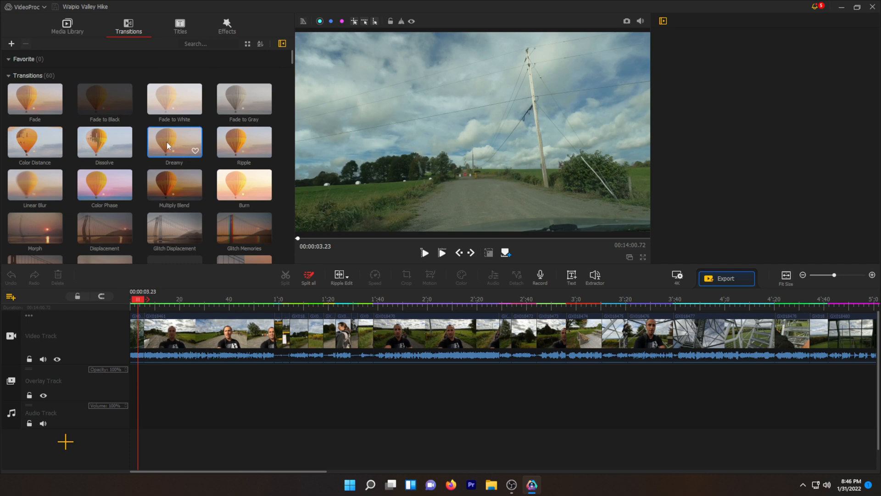
pyautogui.moveTo(174, 146)
pyautogui.mouseDown()
pyautogui.moveTo(220, 220)
pyautogui.moveTo(225, 333)
pyautogui.mouseUp()
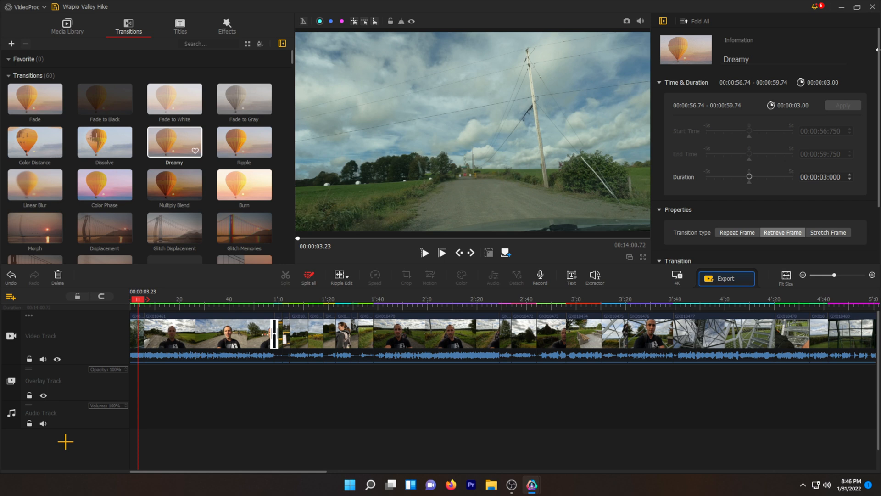
pyautogui.scroll(-3, 876, 176)
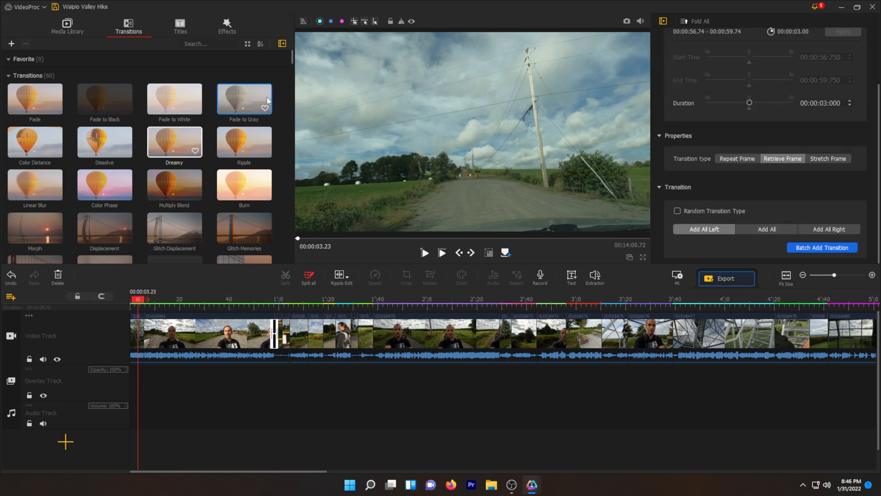
# Step: Look through the available transitions, title and subtitle templates, and effect filters
pyautogui.moveTo(292, 58); pyautogui.dragTo(310, 262)
pyautogui.click(181, 28)
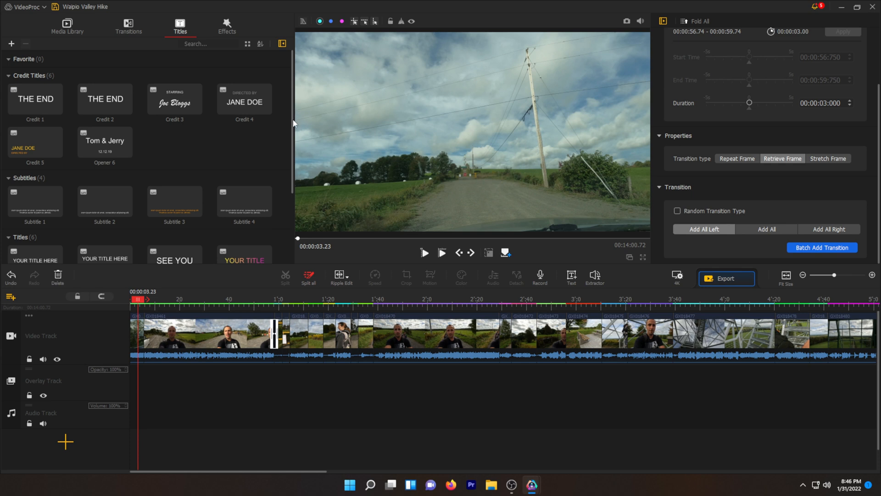
pyautogui.moveTo(294, 121)
pyautogui.mouseDown()
pyautogui.moveTo(296, 186)
pyautogui.moveTo(292, 119)
pyautogui.mouseUp()
pyautogui.click(227, 26)
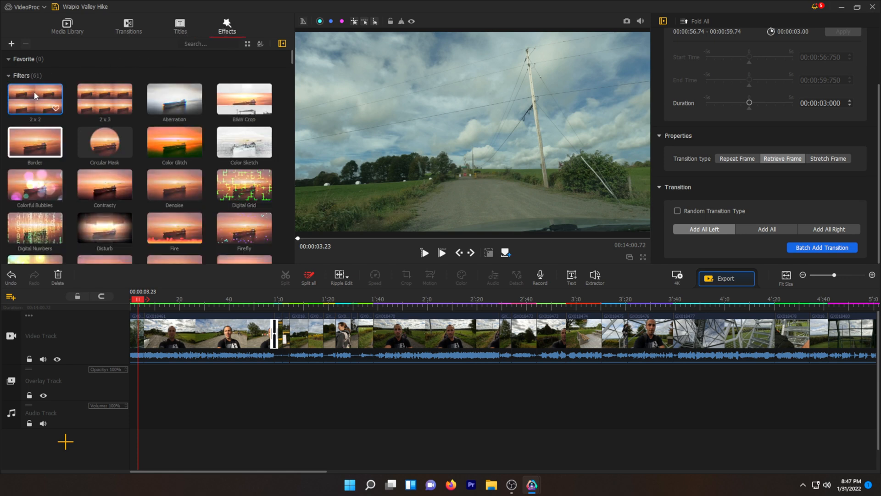
pyautogui.moveTo(290, 66); pyautogui.dragTo(300, 197)
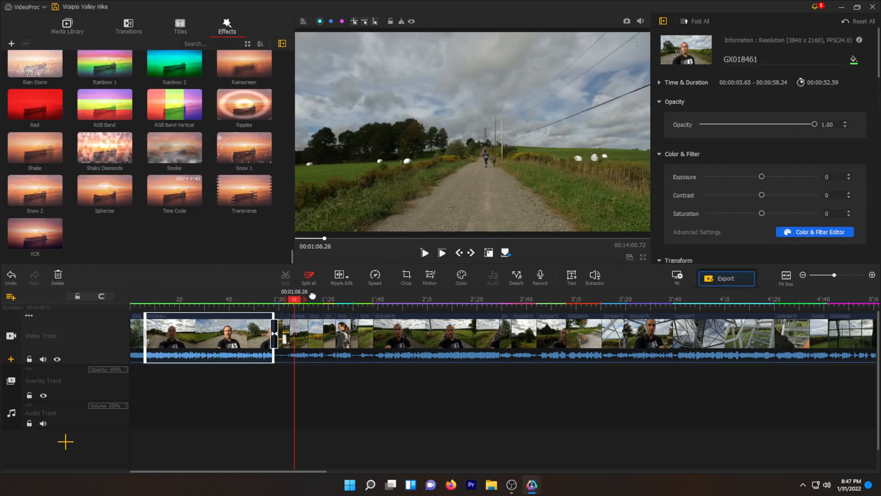
# Step: Raise clip GX018461's exposure to 59, and set clip GX018464 to exposure 12, contrast -1 and saturation 37
pyautogui.moveTo(313, 296); pyautogui.dragTo(306, 296)
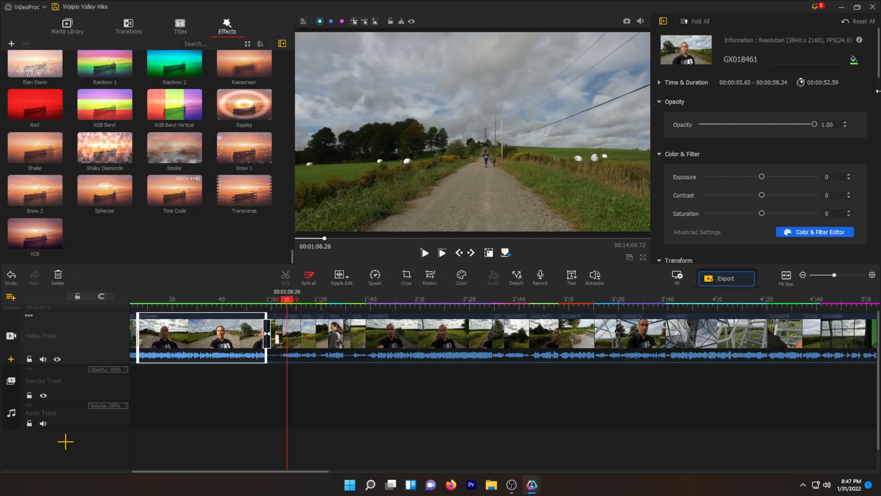
pyautogui.moveTo(760, 176); pyautogui.dragTo(795, 176)
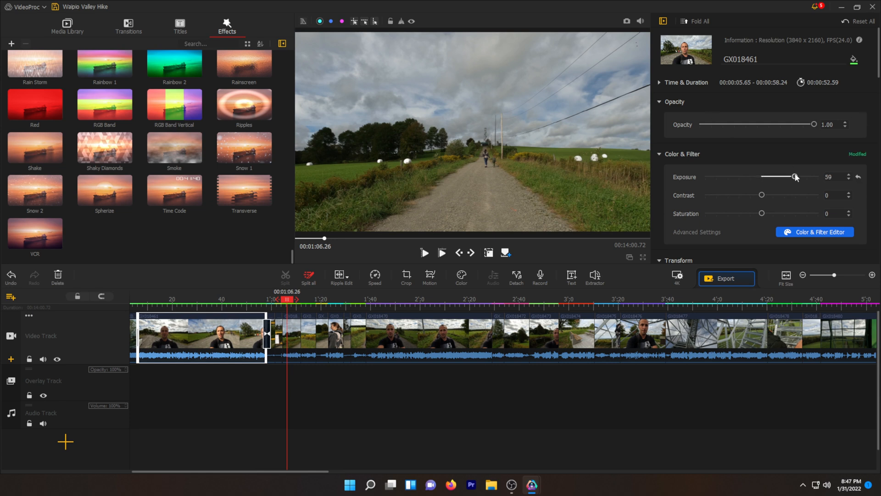
pyautogui.click(296, 337)
pyautogui.moveTo(763, 176); pyautogui.dragTo(782, 213)
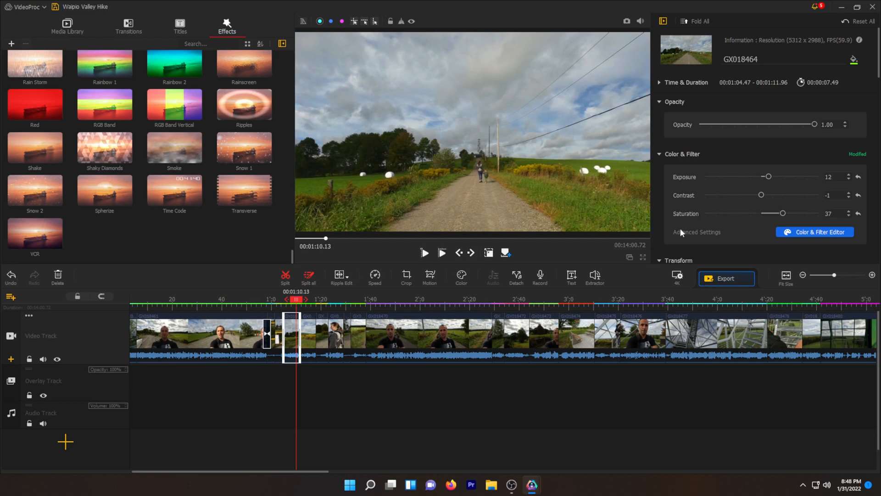
# Step: Examine the advanced color, HSL and vignetting controls in the Color & Filter Editor for clip GX018464
pyautogui.click(803, 232)
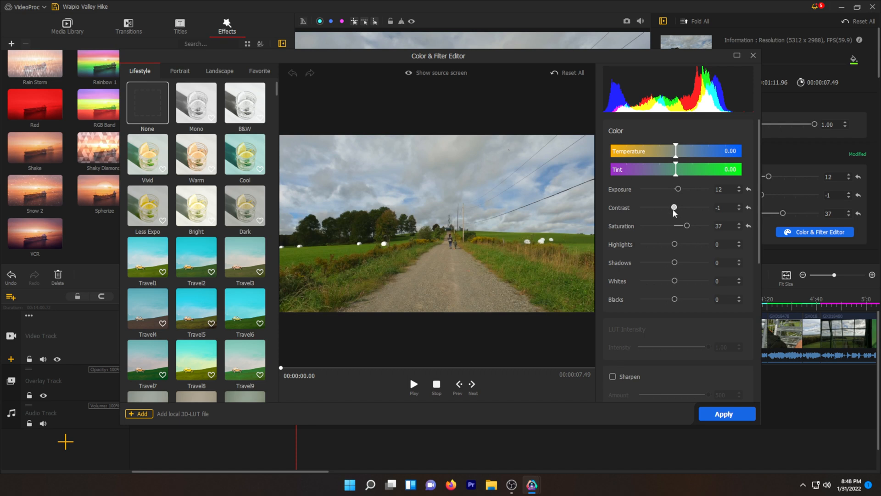
pyautogui.moveTo(760, 167); pyautogui.dragTo(772, 312)
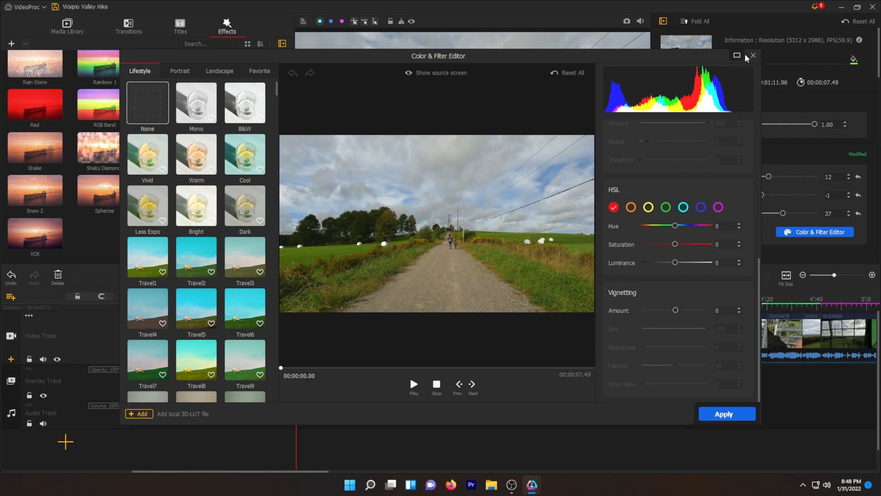
pyautogui.click(752, 56)
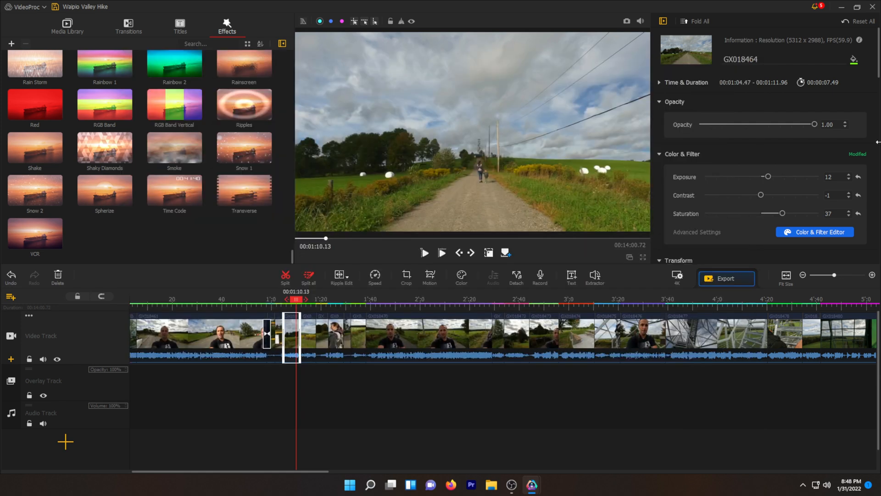
# Step: Slow clip GX018464 down to a linear play speed of 1/2
pyautogui.moveTo(876, 72); pyautogui.dragTo(877, 115)
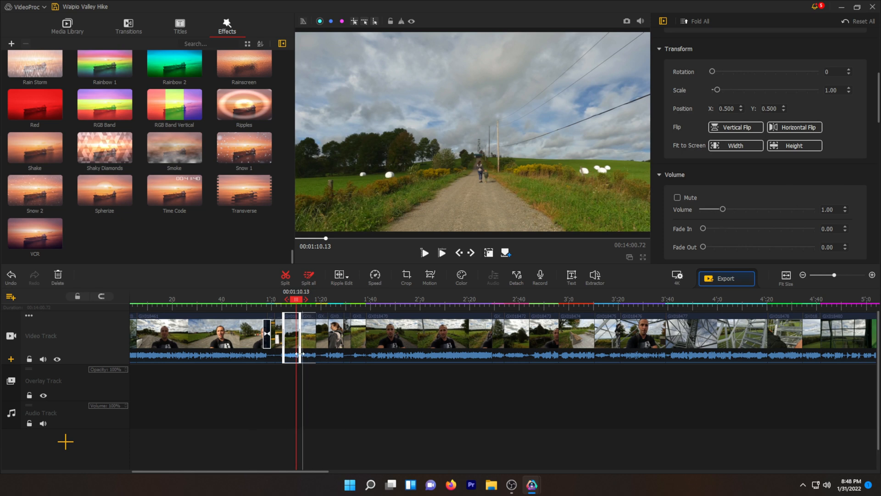
pyautogui.scroll(-6, 711, 113)
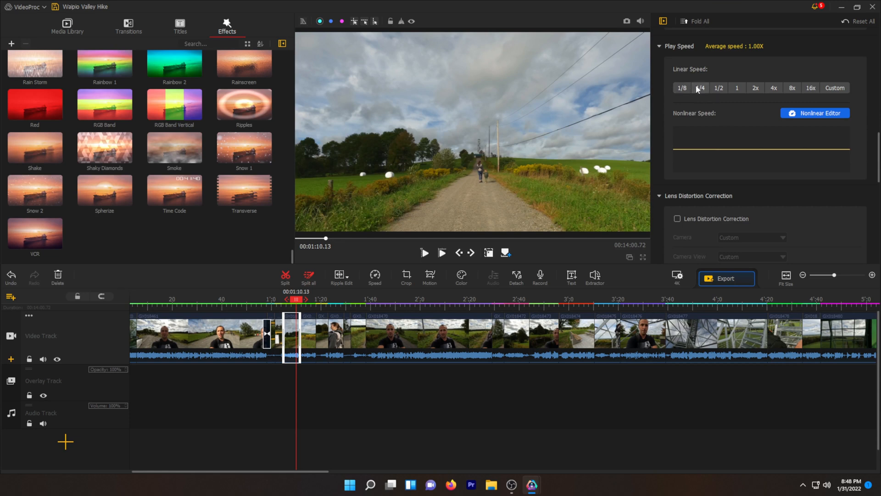
pyautogui.click(724, 87)
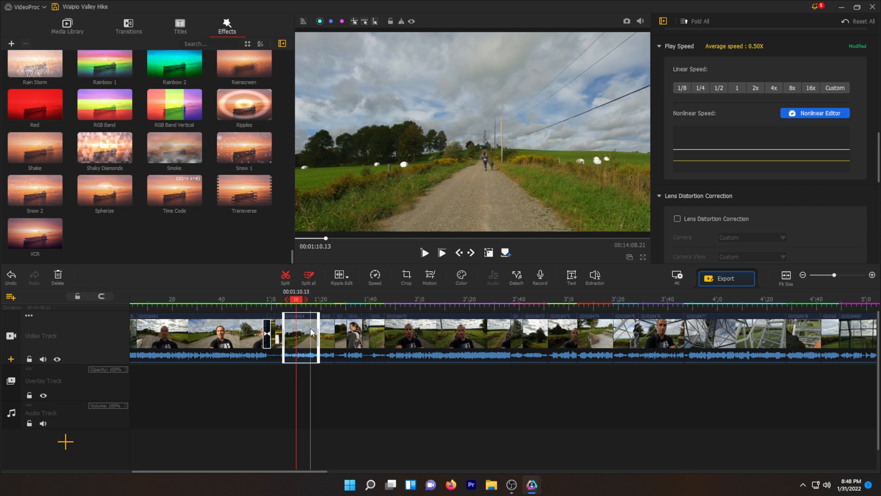
# Step: Play back the slowed clip GX018464 from near its beginning to check the motion
pyautogui.moveTo(294, 302); pyautogui.dragTo(288, 301)
pyautogui.click(424, 253)
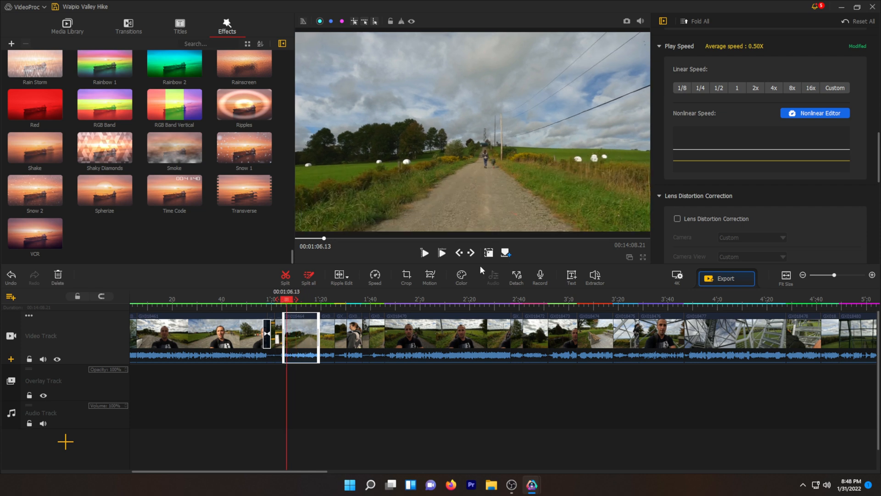
pyautogui.click(424, 253)
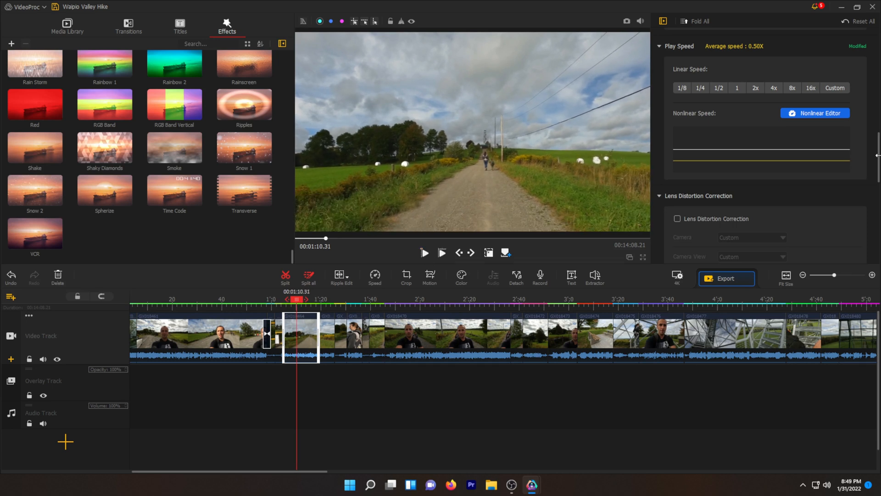
# Step: Enable lens distortion correction for clip GX018464 with the GOPRO HERO 10 camera profile and the linear camera view
pyautogui.moveTo(877, 161); pyautogui.dragTo(877, 180)
pyautogui.click(678, 124)
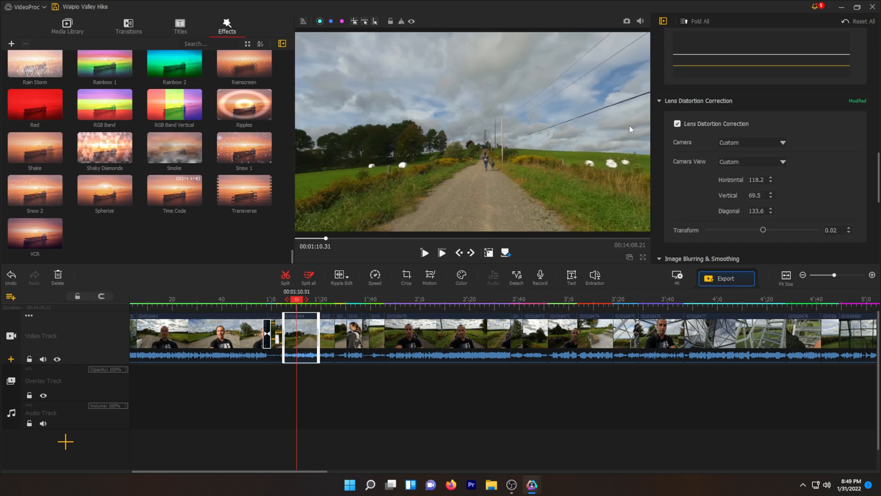
pyautogui.click(754, 141)
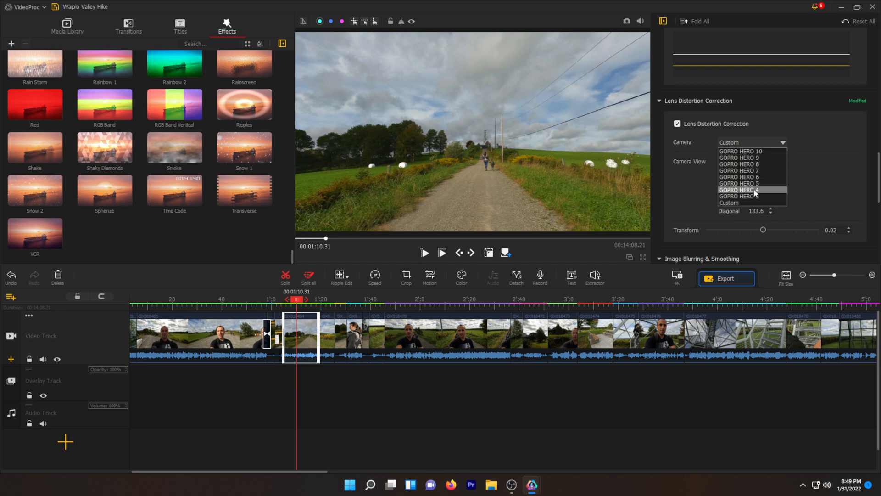
pyautogui.click(759, 152)
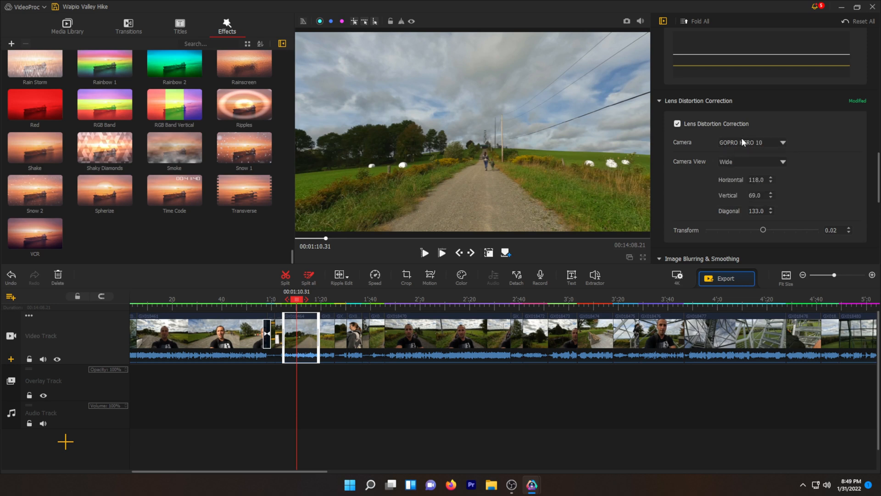
pyautogui.click(738, 162)
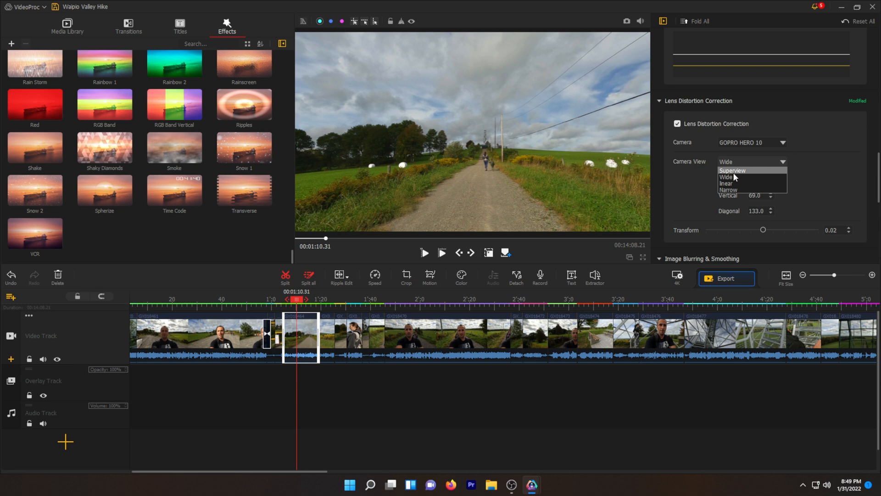
pyautogui.click(734, 171)
pyautogui.click(738, 160)
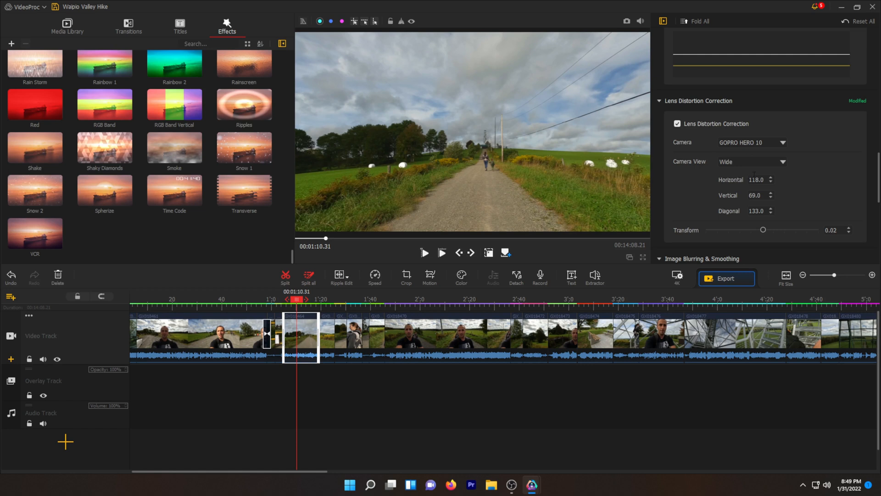
pyautogui.click(744, 163)
pyautogui.click(744, 183)
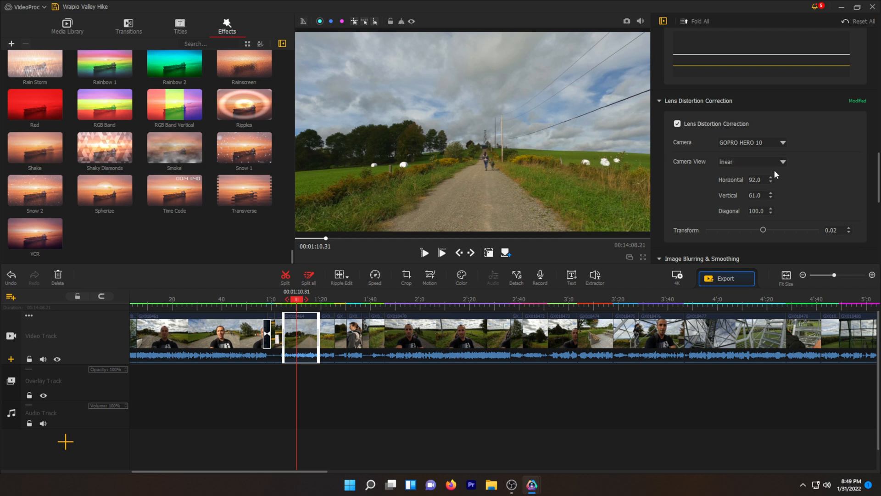
# Step: Enable image denoising for clip GX018464 with minimum deviation, a coefficient of 0.5 and an edge threshold of 0.0
pyautogui.scroll(-3, 779, 188)
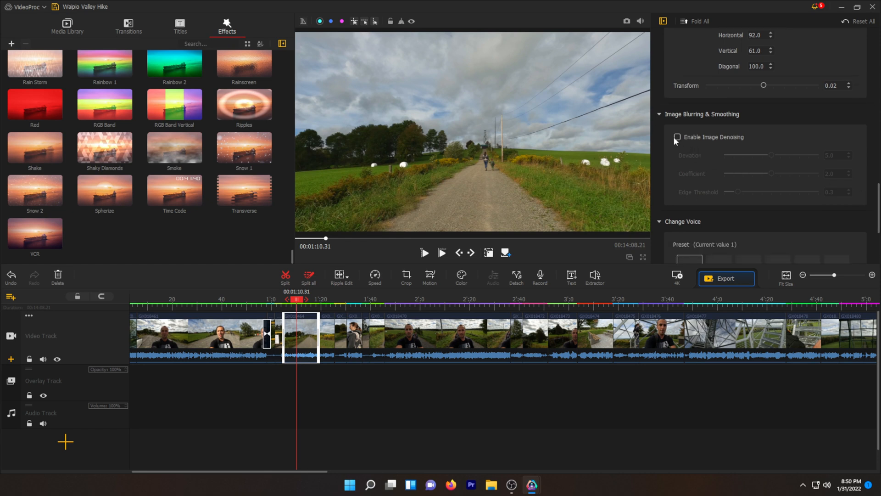
pyautogui.click(677, 137)
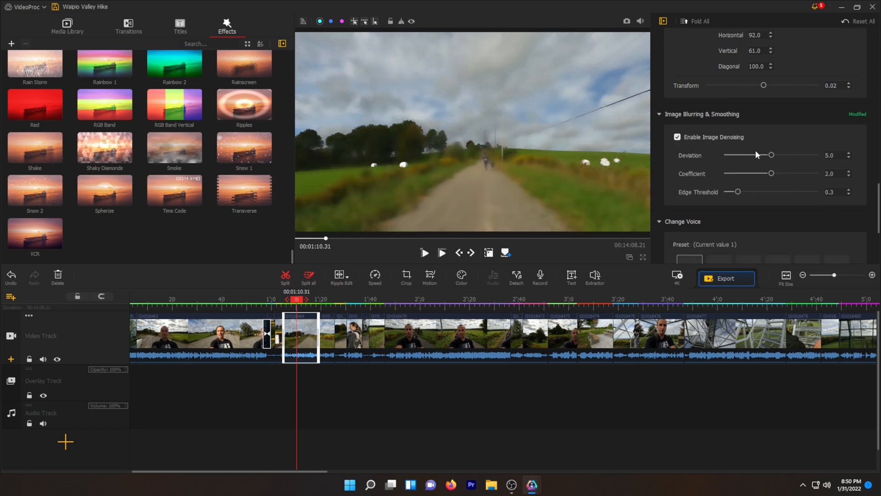
pyautogui.moveTo(772, 155); pyautogui.dragTo(715, 158)
pyautogui.scroll(-3, 878, 217)
pyautogui.moveTo(878, 217); pyautogui.dragTo(878, 227)
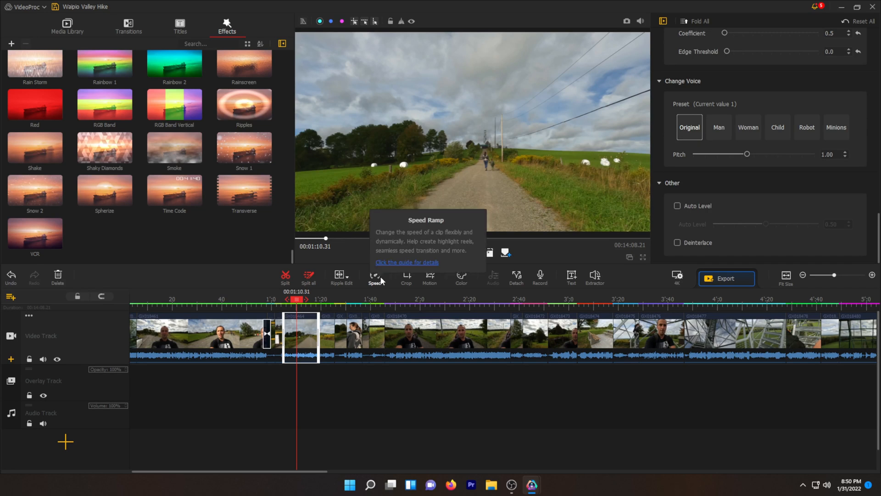
# Step: Try the Montage speed ramp on clip GX018464, moving its peak to about 3.08 s and lowering the 0.75 s point to 1/6
pyautogui.click(379, 277)
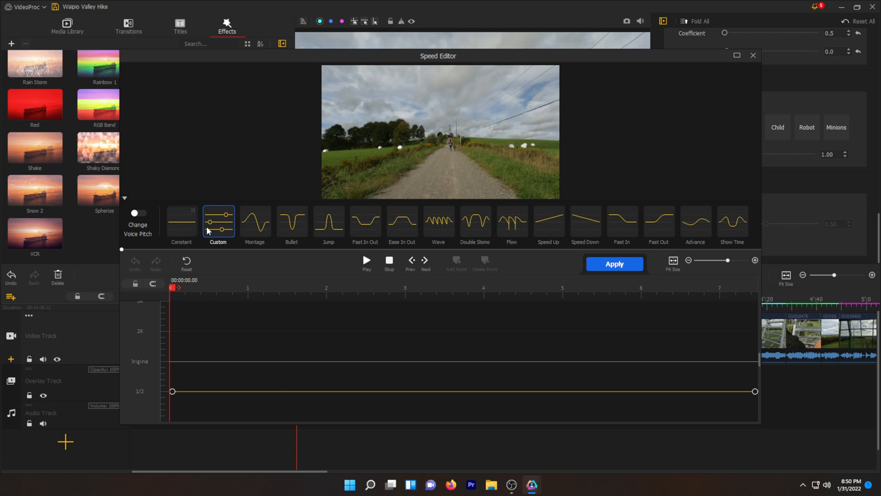
pyautogui.click(253, 230)
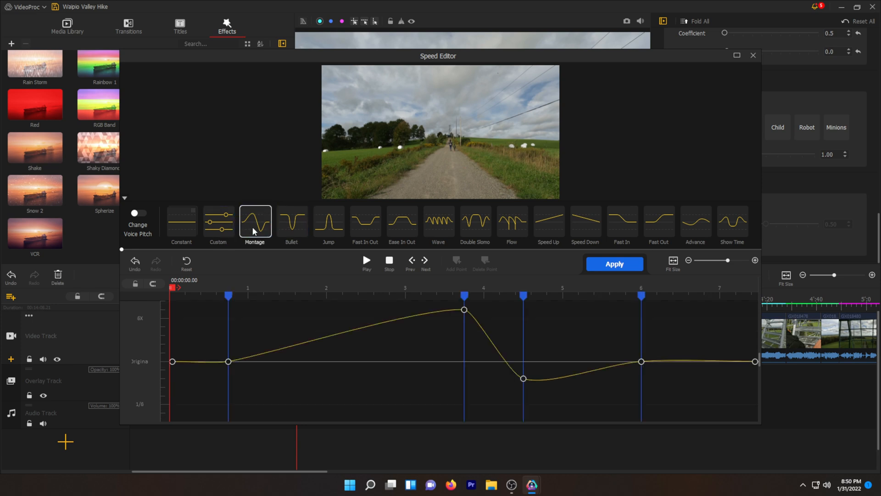
pyautogui.moveTo(464, 309); pyautogui.dragTo(432, 313)
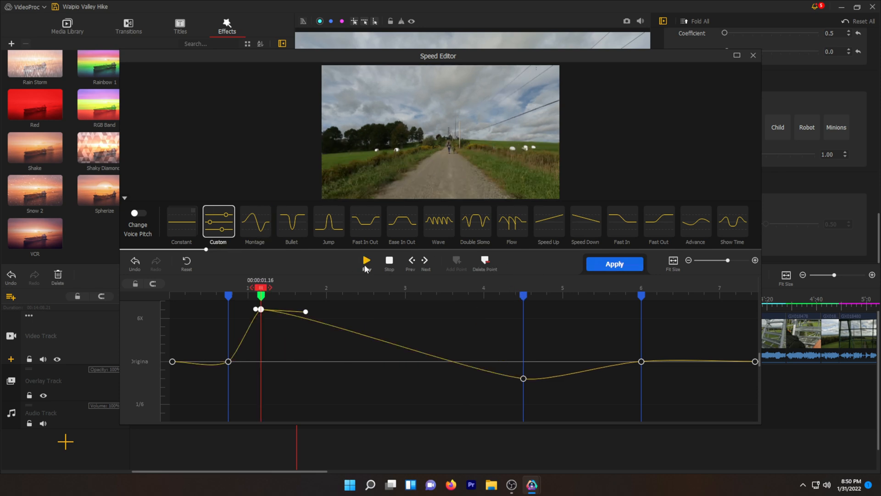
pyautogui.press('space')
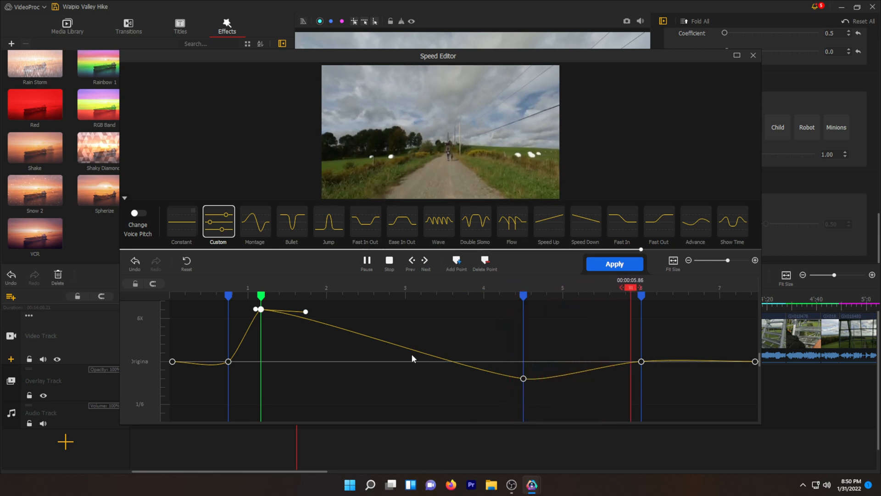
pyautogui.moveTo(261, 309); pyautogui.dragTo(416, 260)
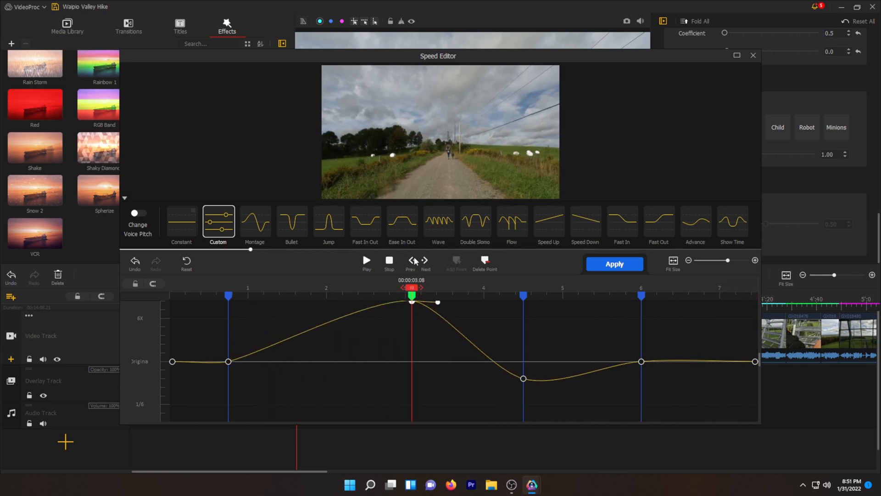
pyautogui.moveTo(226, 361); pyautogui.dragTo(228, 404)
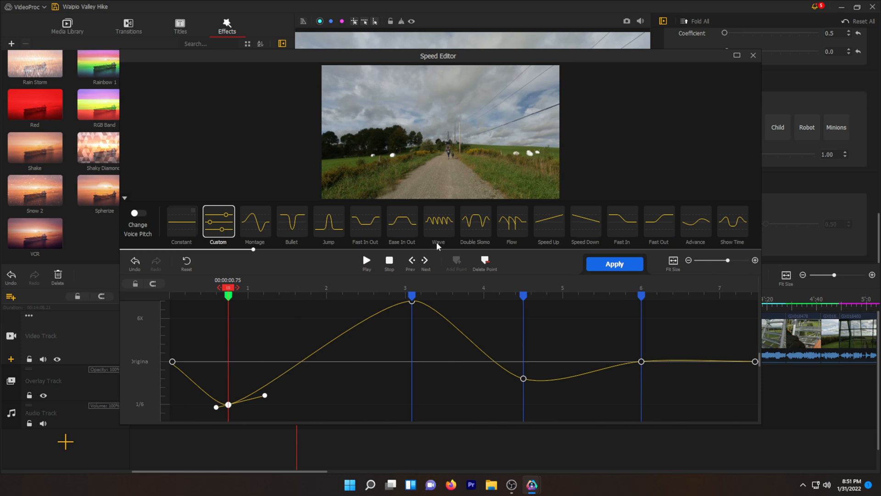
pyautogui.click(366, 263)
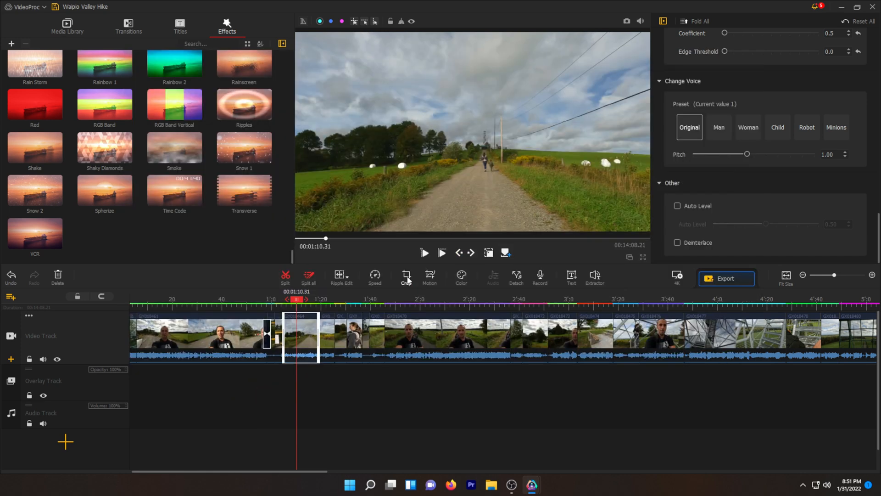
# Step: Try cropping clip GX018464 to the 1:1 and 9:16 aspect ratios
pyautogui.click(407, 275)
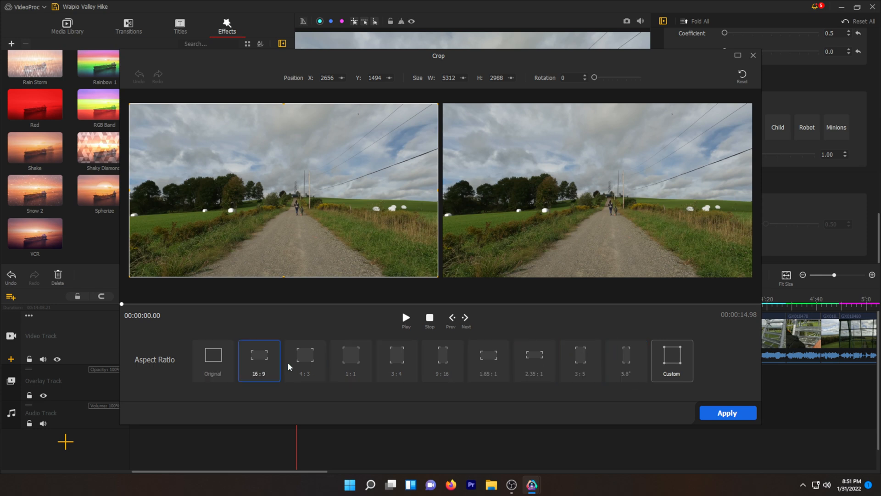
pyautogui.click(346, 362)
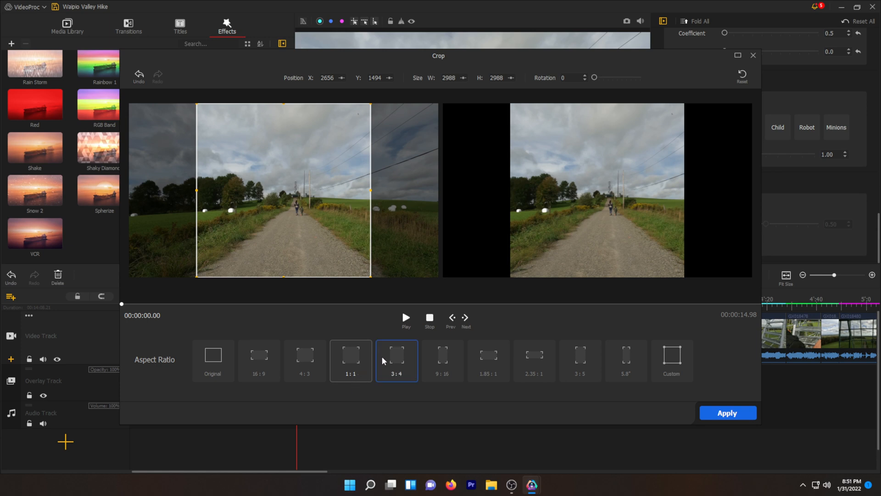
pyautogui.click(443, 366)
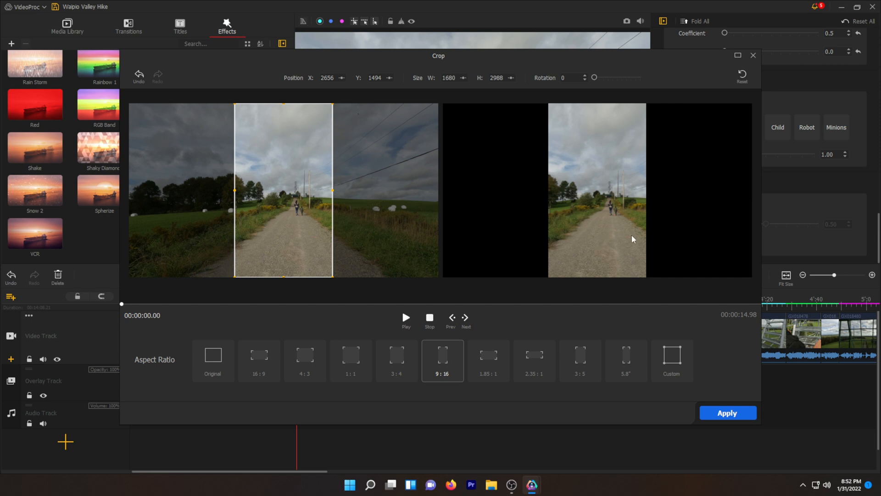
pyautogui.moveTo(333, 234)
pyautogui.mouseDown()
pyautogui.moveTo(390, 234)
pyautogui.moveTo(262, 235)
pyautogui.moveTo(323, 245)
pyautogui.mouseUp()
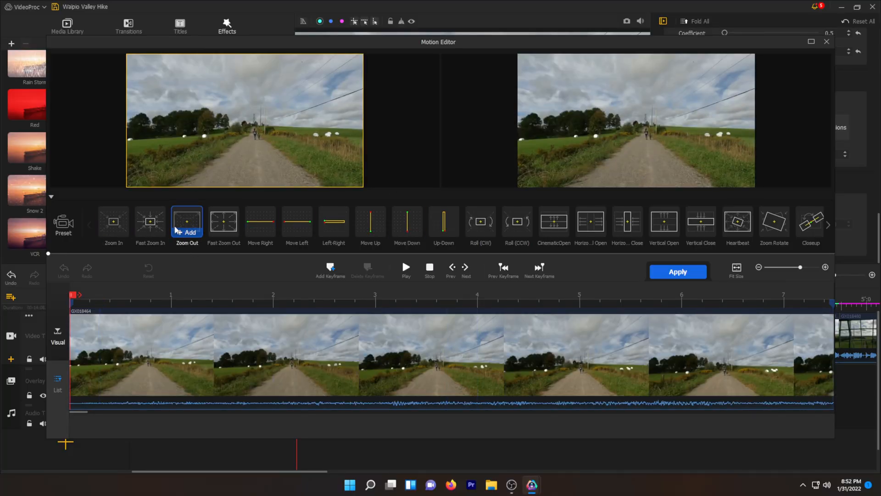
# Step: Try the Fast Zoom In motion preset on clip GX018464 and play the clip back on the timeline
pyautogui.click(150, 231)
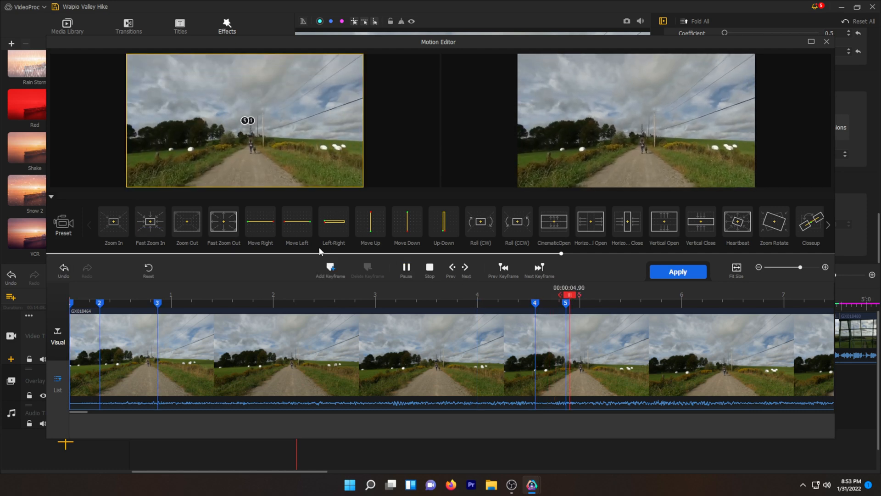
pyautogui.click(59, 272)
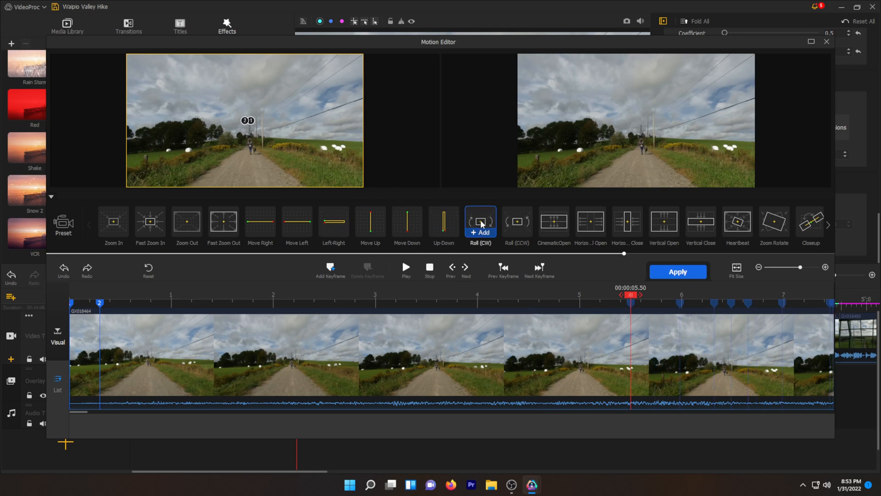
pyautogui.click(678, 271)
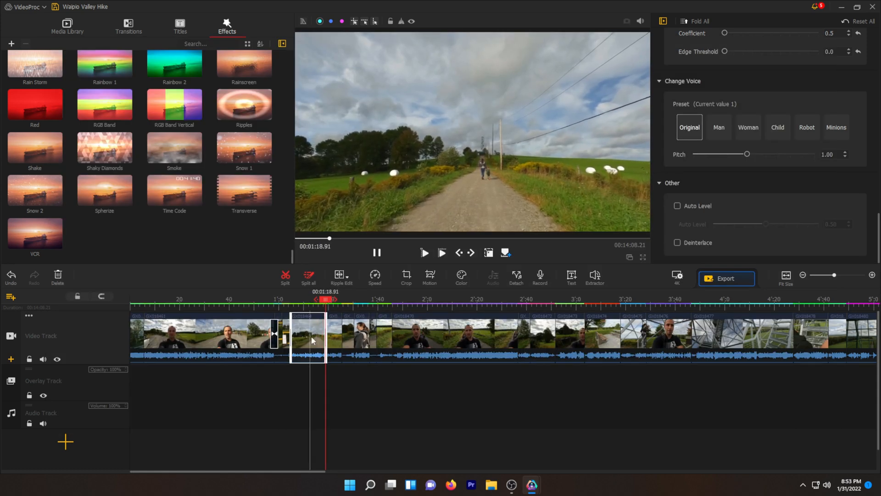
pyautogui.press('space')
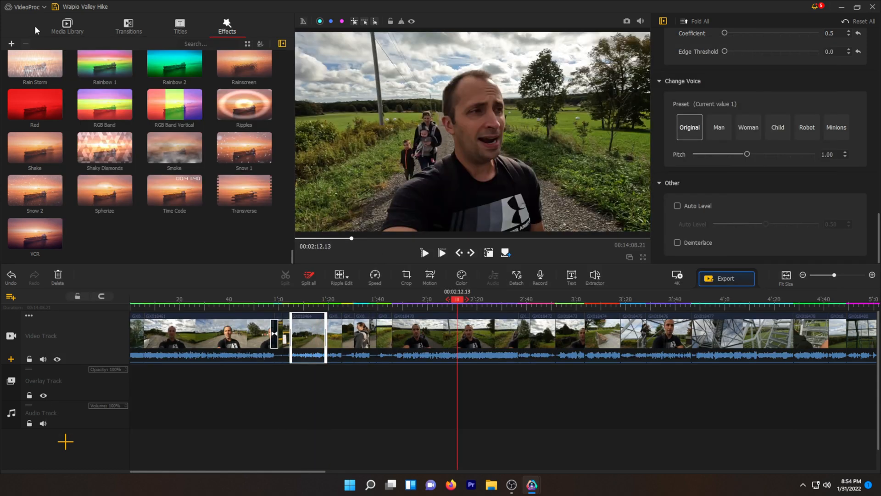
# Step: Open the project's export settings and set the video to High quality, AVC (H.264) codec and 30 FPS
pyautogui.click(25, 7)
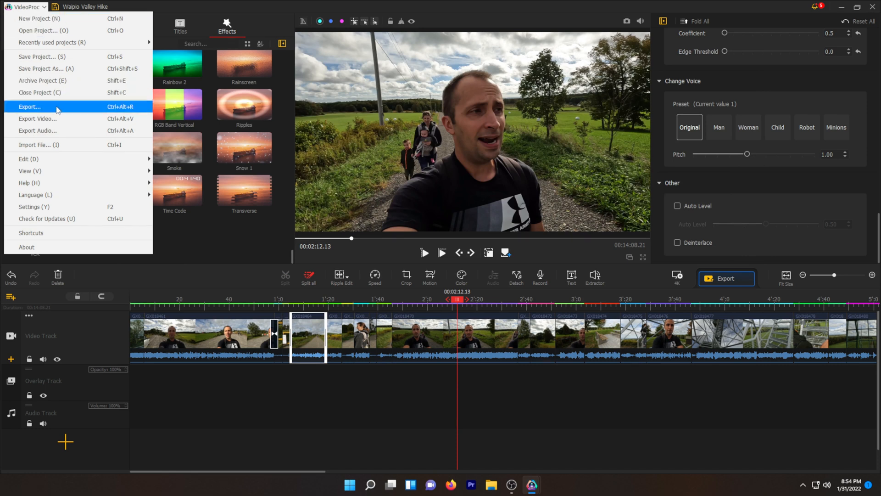
pyautogui.click(57, 109)
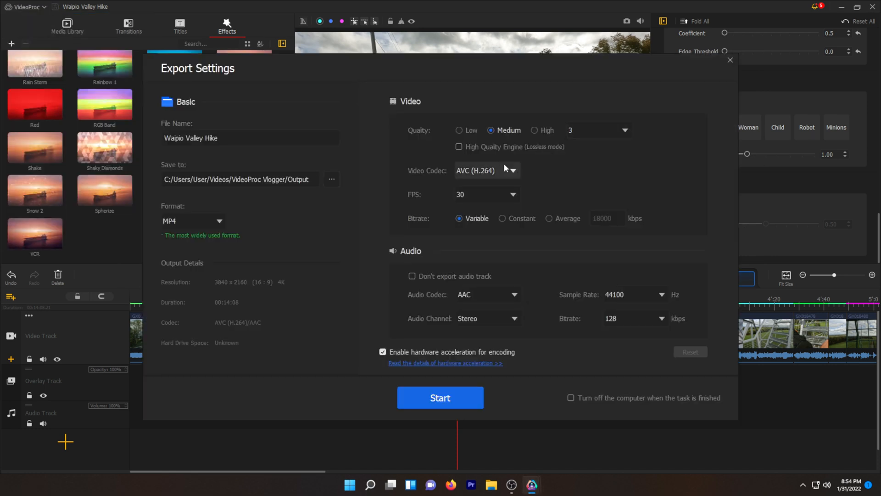
pyautogui.click(530, 130)
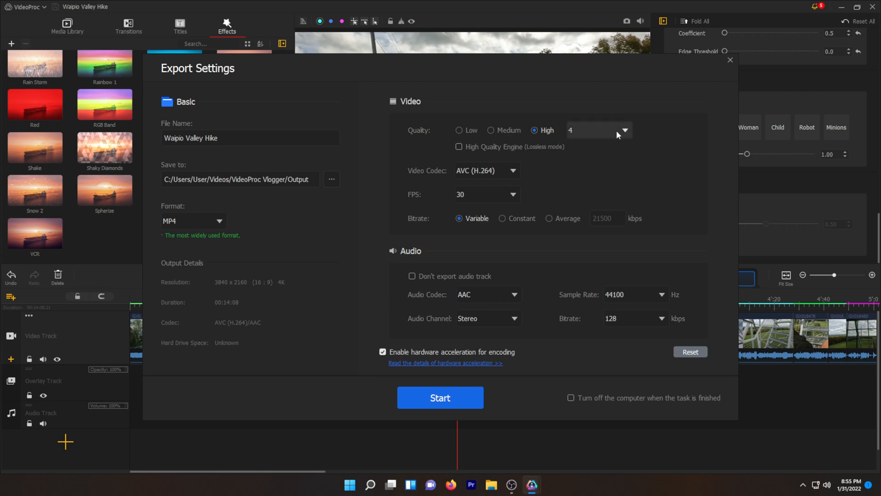
pyautogui.click(513, 171)
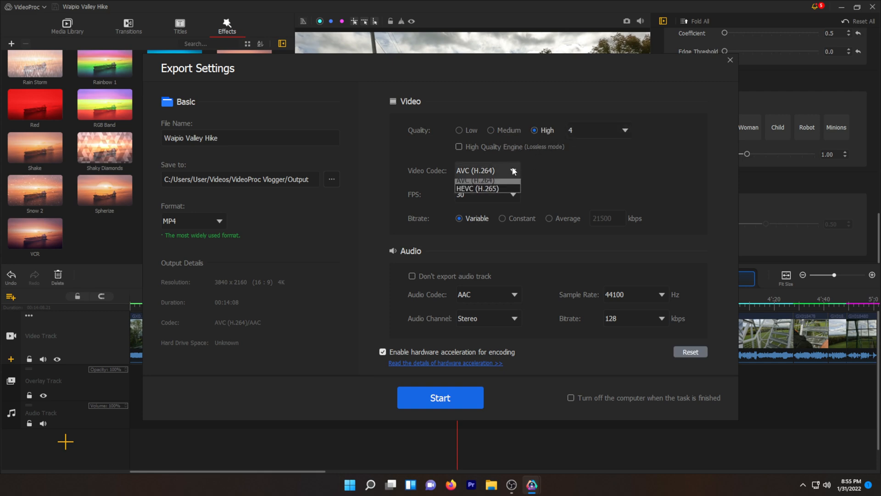
pyautogui.click(557, 169)
pyautogui.click(462, 195)
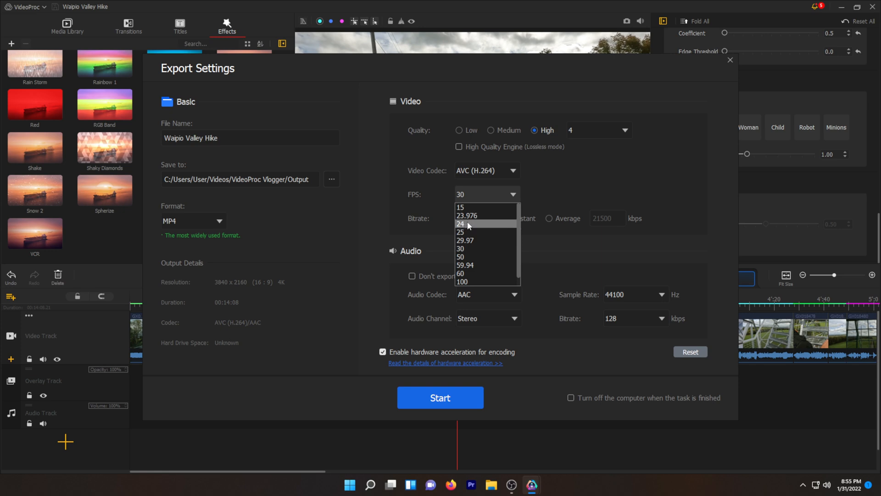
pyautogui.click(469, 224)
pyautogui.click(481, 192)
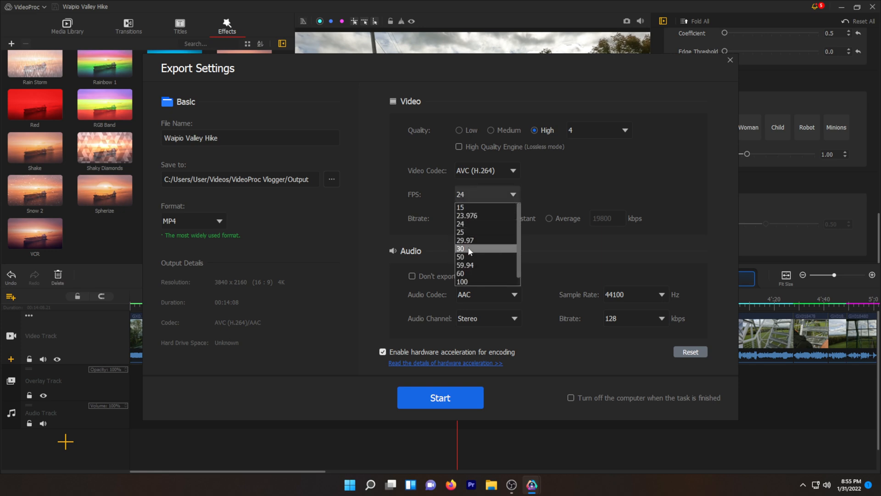
pyautogui.click(469, 249)
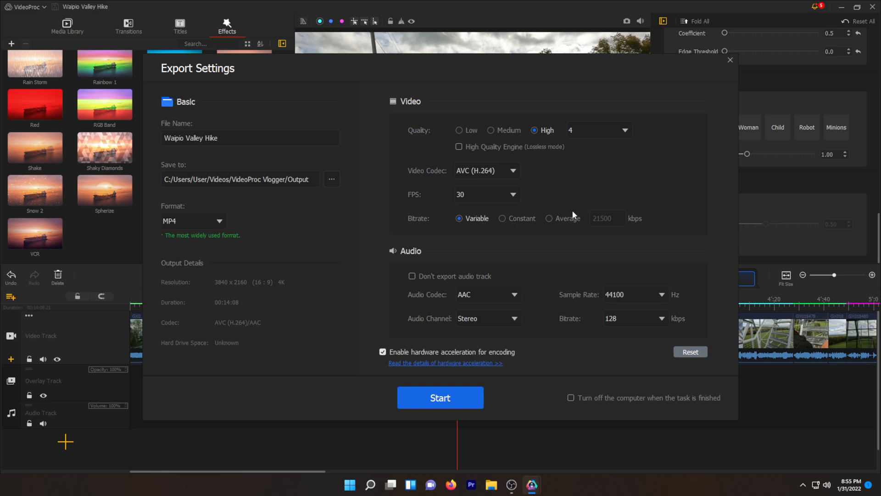
# Step: Set a constant video bitrate of 50000 kbps and name the output file Tower Hike in MP4 format
pyautogui.doubleClick(610, 221)
pyautogui.write('50000')
pyautogui.tripleClick(226, 137)
pyautogui.write('Tower Hi')
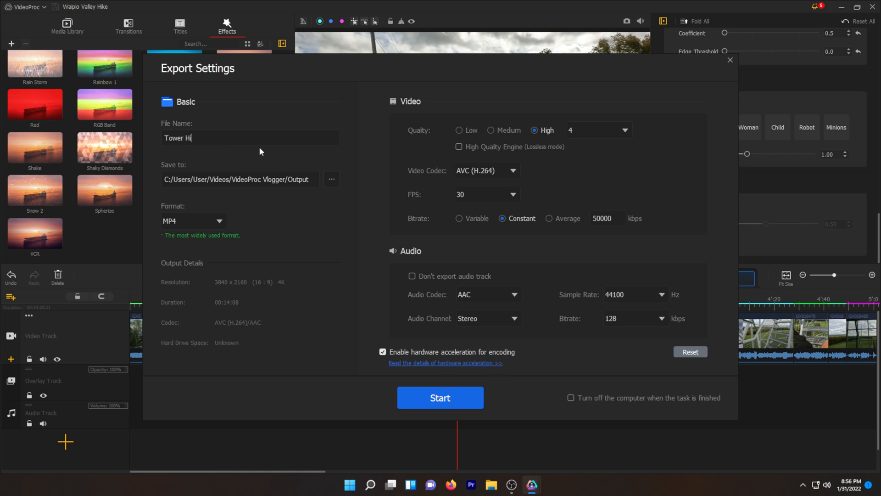
pyautogui.write('ke')
pyautogui.click(221, 222)
pyautogui.click(221, 234)
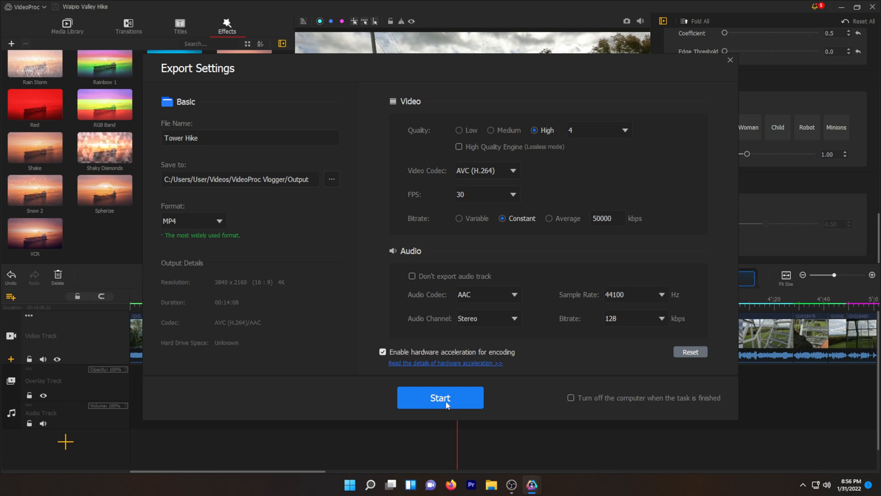
# Step: Start exporting the Tower Hike video and stop the export before it finishes
pyautogui.click(460, 406)
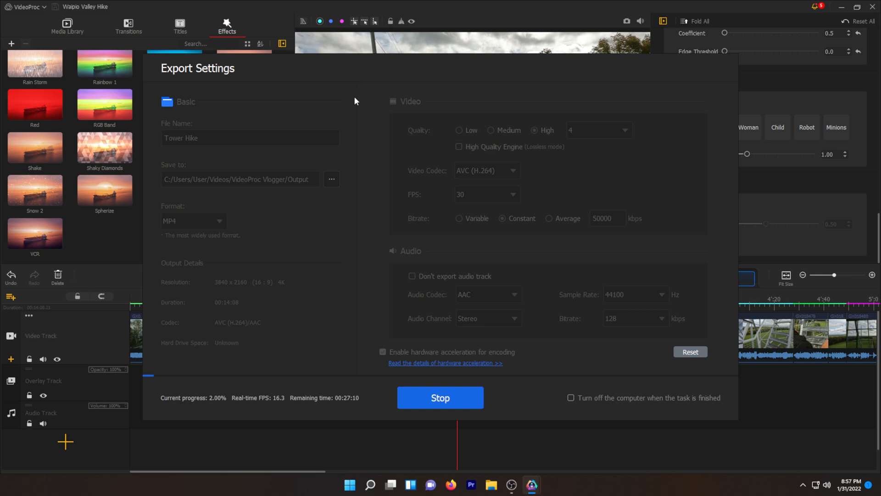
pyautogui.click(441, 398)
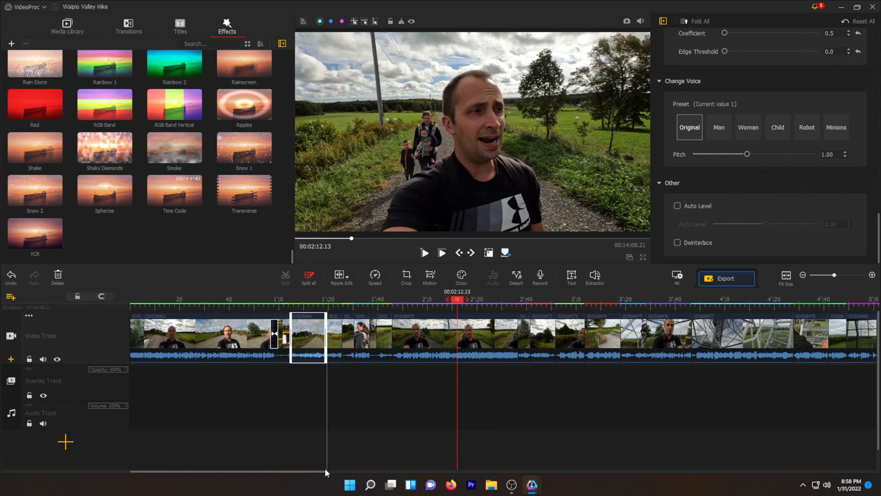
pyautogui.moveTo(323, 471); pyautogui.dragTo(274, 453)
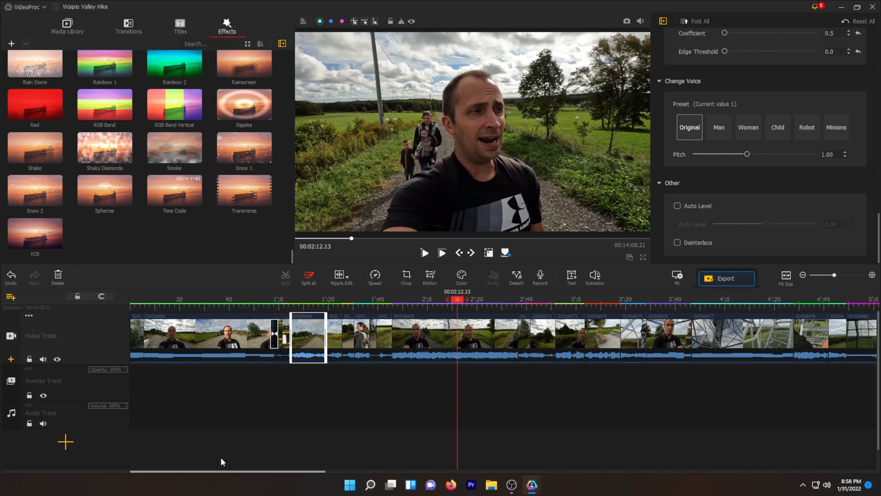